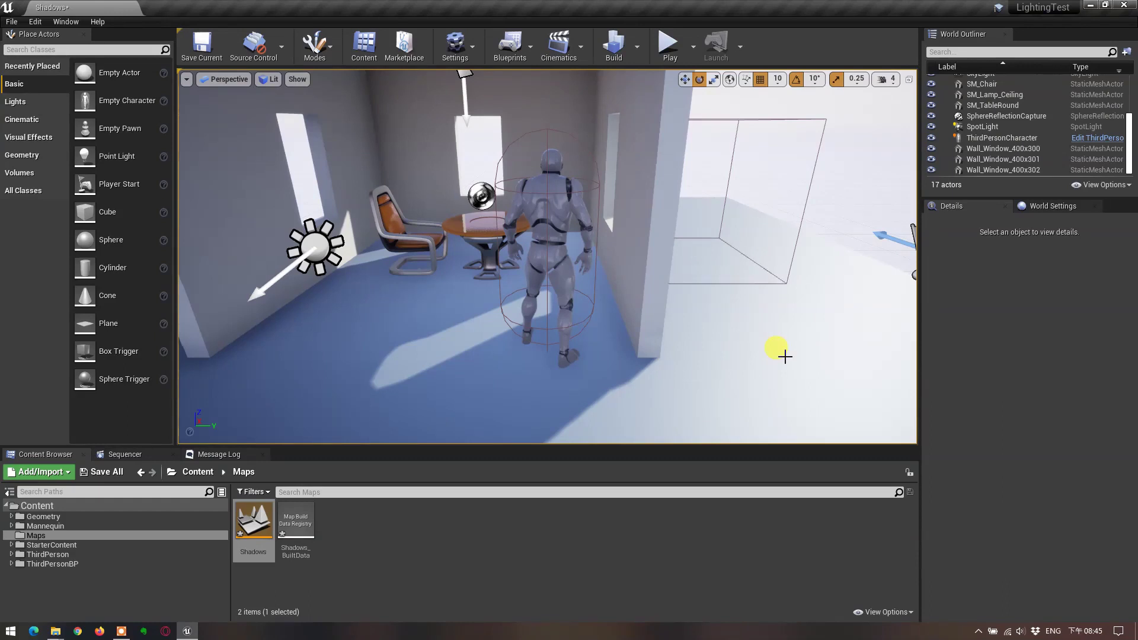
- Select the Floor actor and filter its details by "lightmap", widening the name column to read the setting names
{"action": "left_click", "coordinate": [771, 339]}
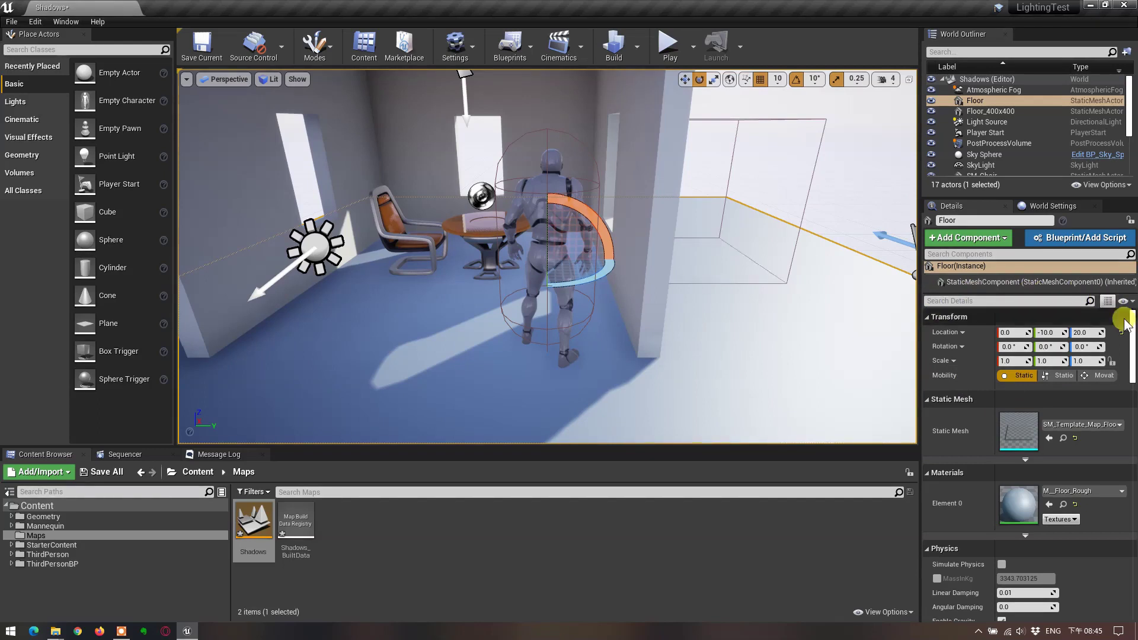
{"action": "left_click", "coordinate": [960, 266]}
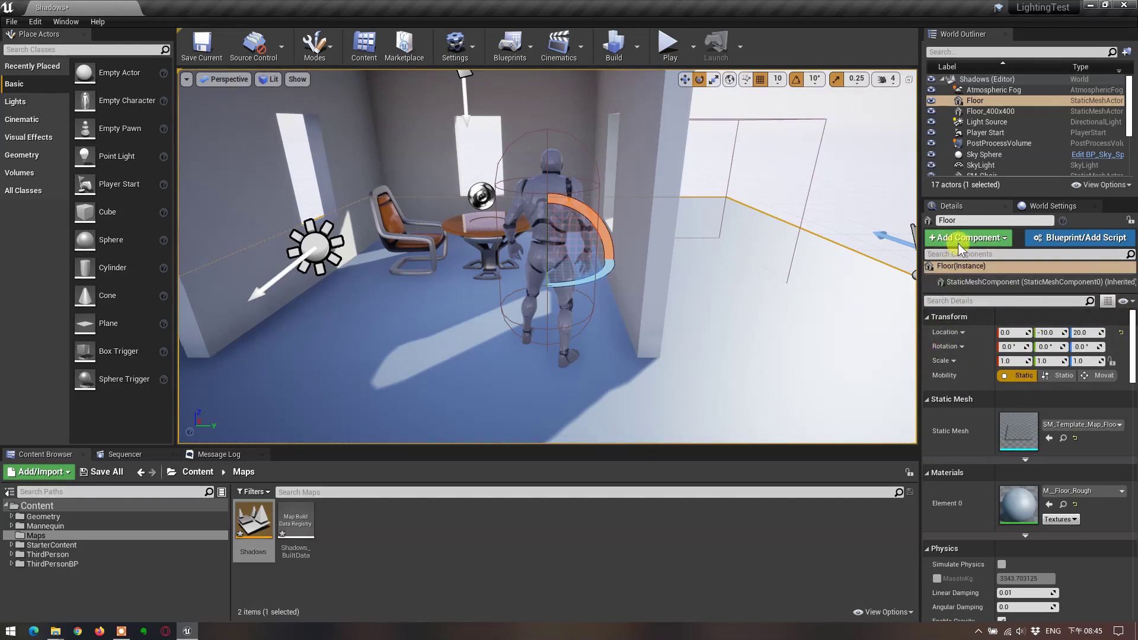
{"action": "left_click", "coordinate": [985, 301]}
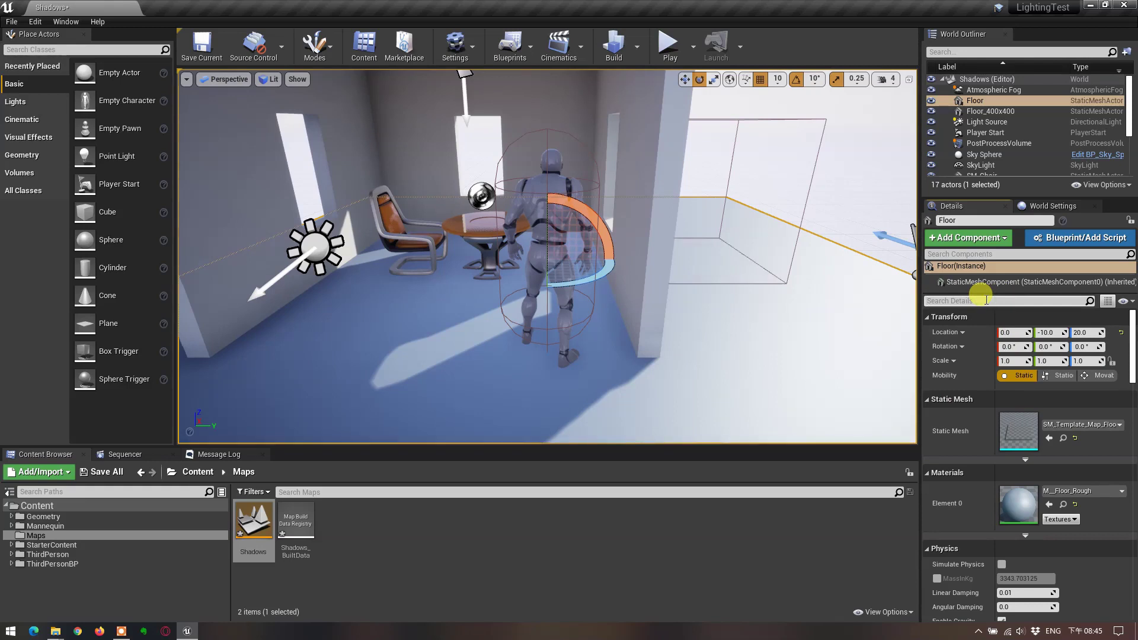
{"action": "type", "text": "lightm"}
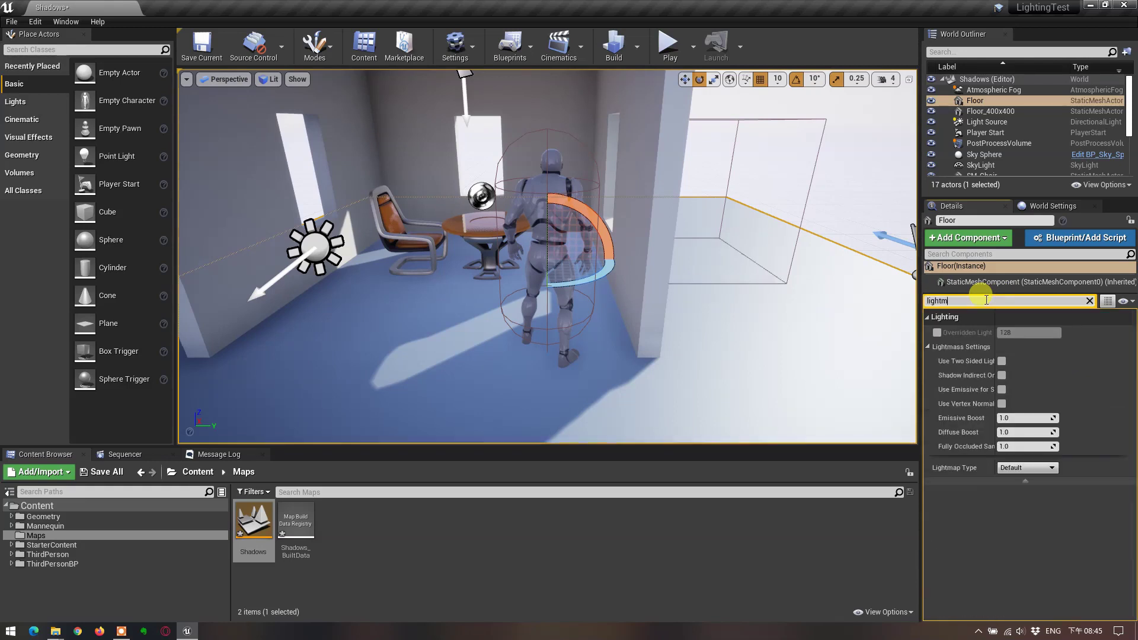
{"action": "type", "text": "ap"}
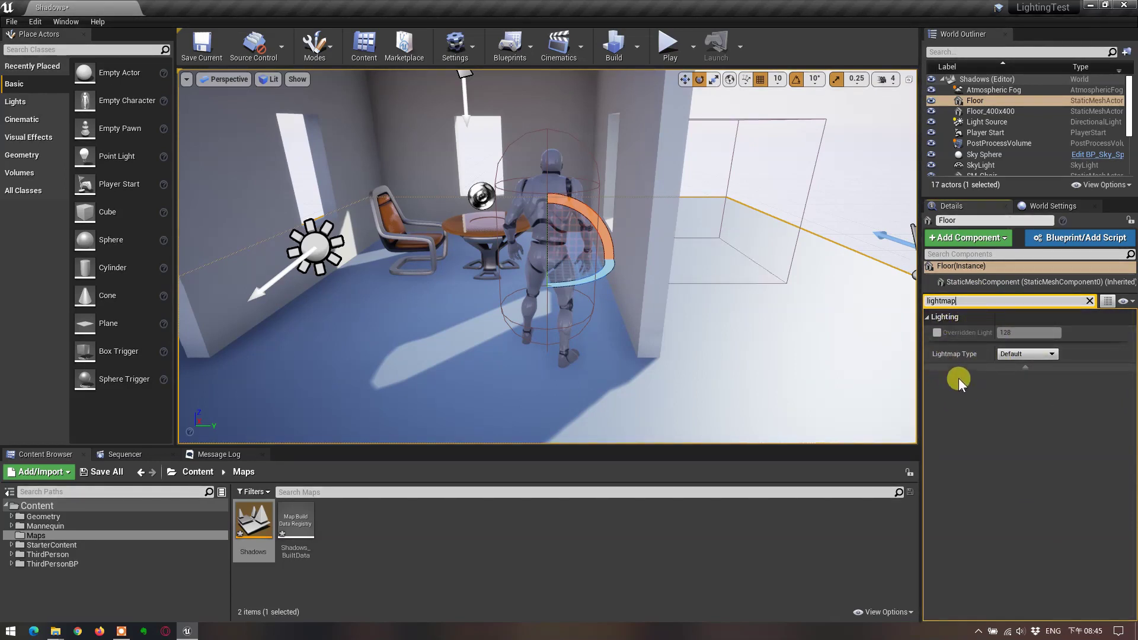
{"action": "left_click_drag", "start_coordinate": [998, 329], "coordinate": [1028, 321]}
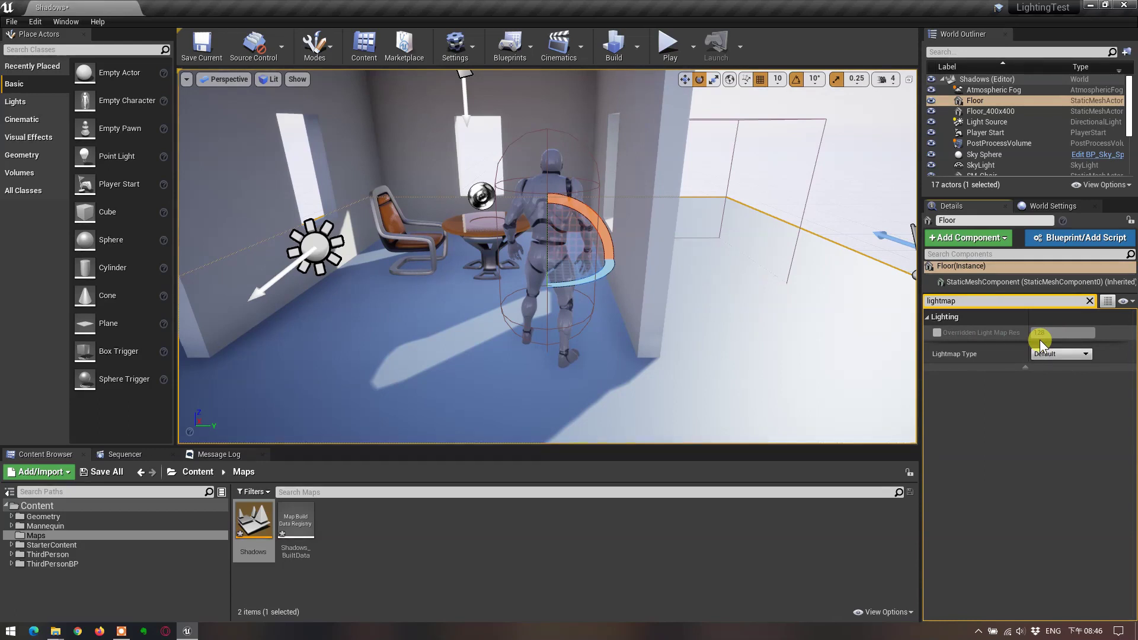
- Override the floor's light map resolution with 512 and rebuild the level's lighting
{"action": "left_click", "coordinate": [937, 333]}
{"action": "left_click", "coordinate": [936, 334]}
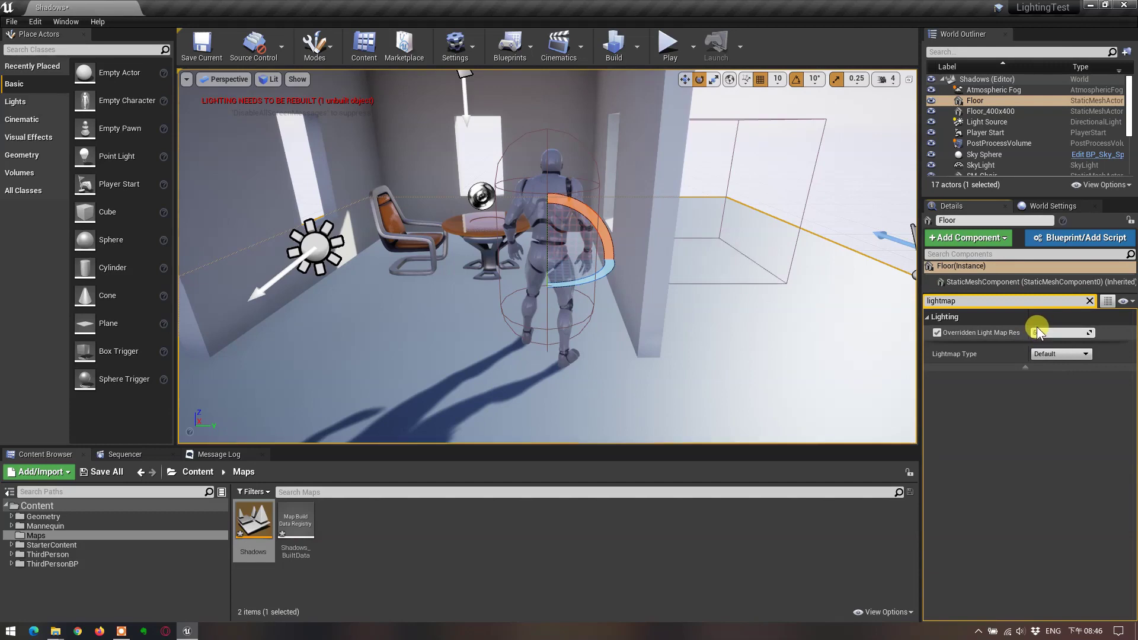
{"action": "left_click", "coordinate": [1044, 334]}
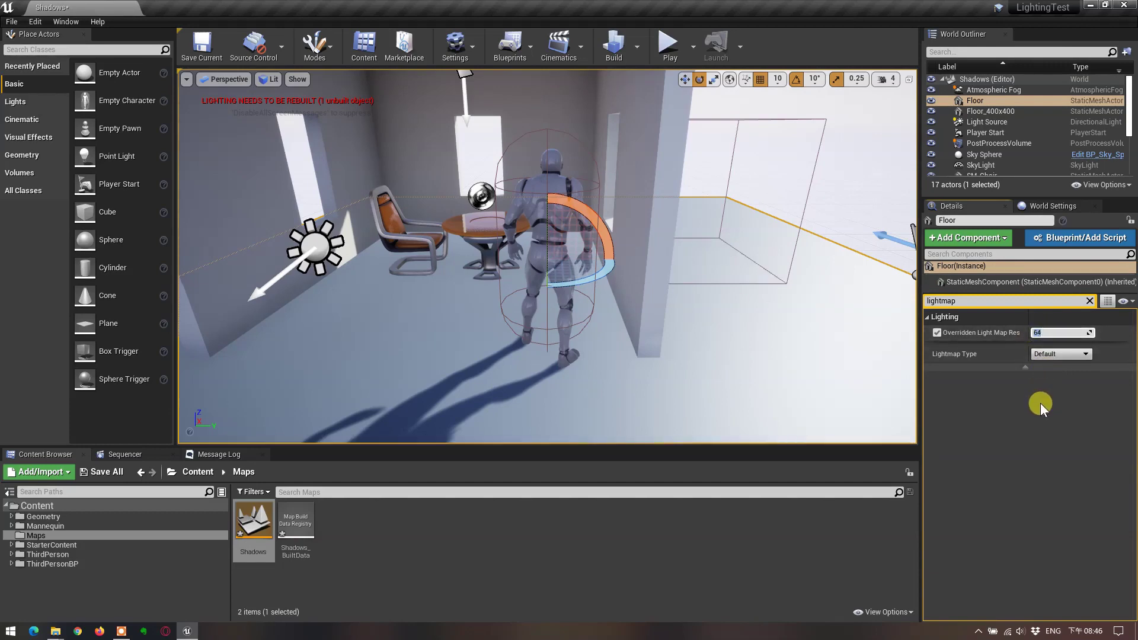
{"action": "type", "text": "512"}
{"action": "key", "text": "Return"}
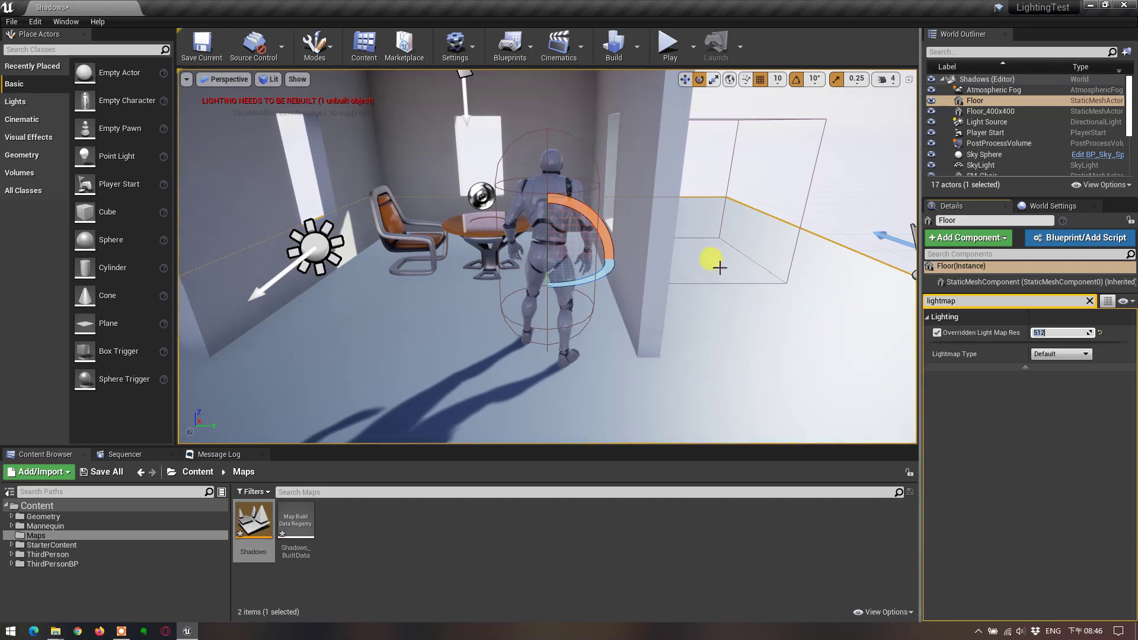
{"action": "left_click", "coordinate": [614, 52]}
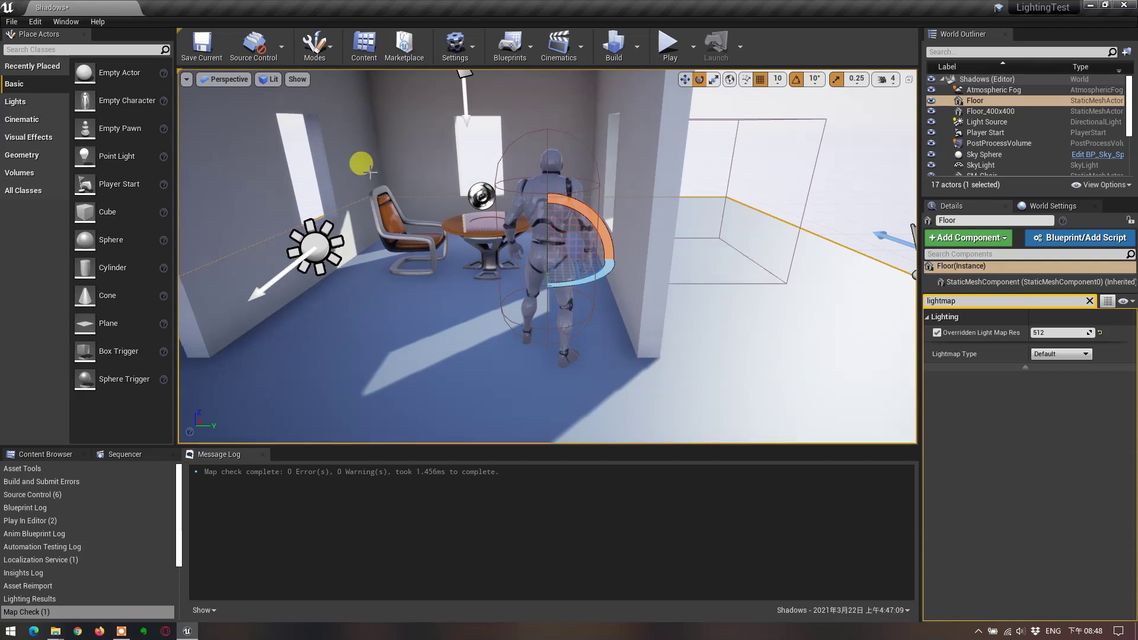
- Show the room in the Unlit view mode, followed by the Lightmap Density optimization view mode
{"action": "left_click", "coordinate": [268, 81]}
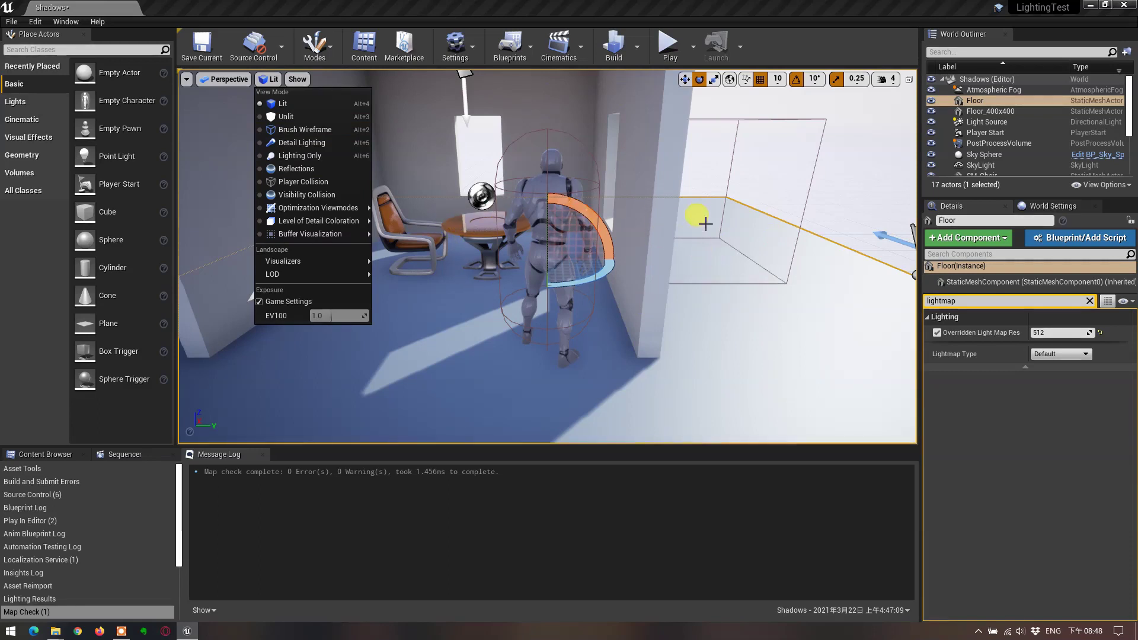
{"action": "left_click", "coordinate": [294, 118]}
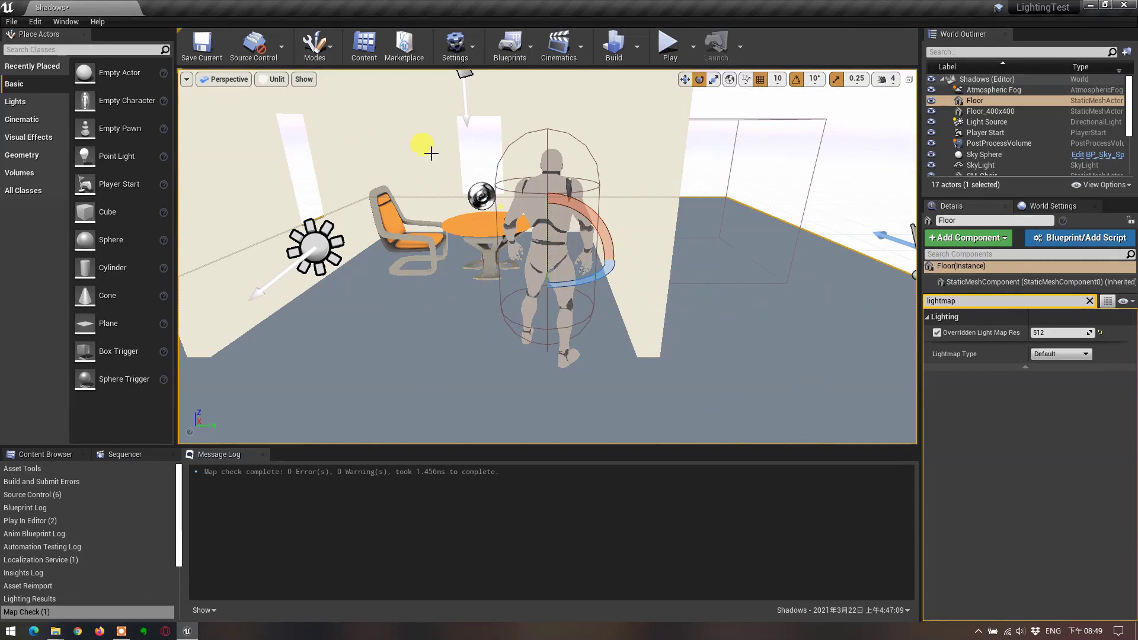
{"action": "left_click", "coordinate": [275, 79]}
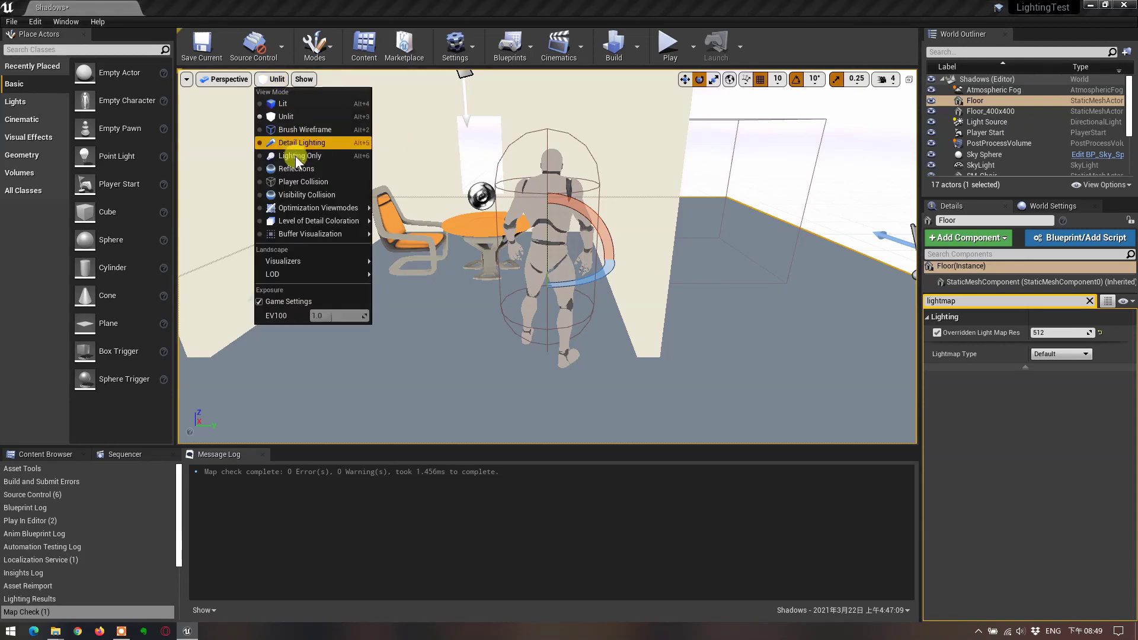
{"action": "mouse_move", "coordinate": [300, 220]}
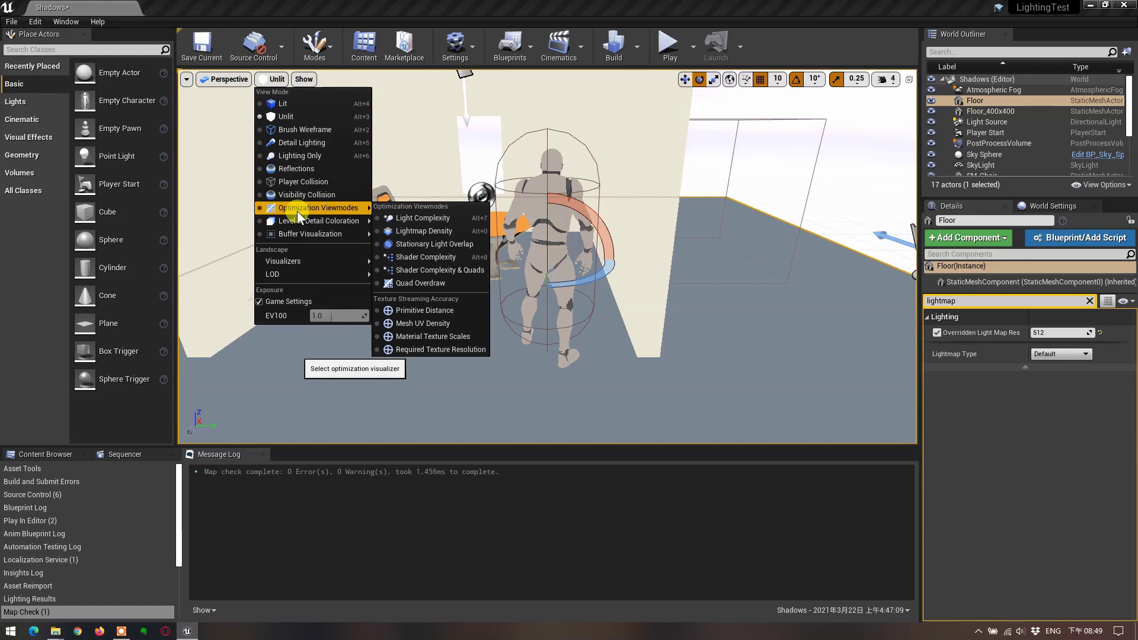
{"action": "left_click", "coordinate": [446, 230]}
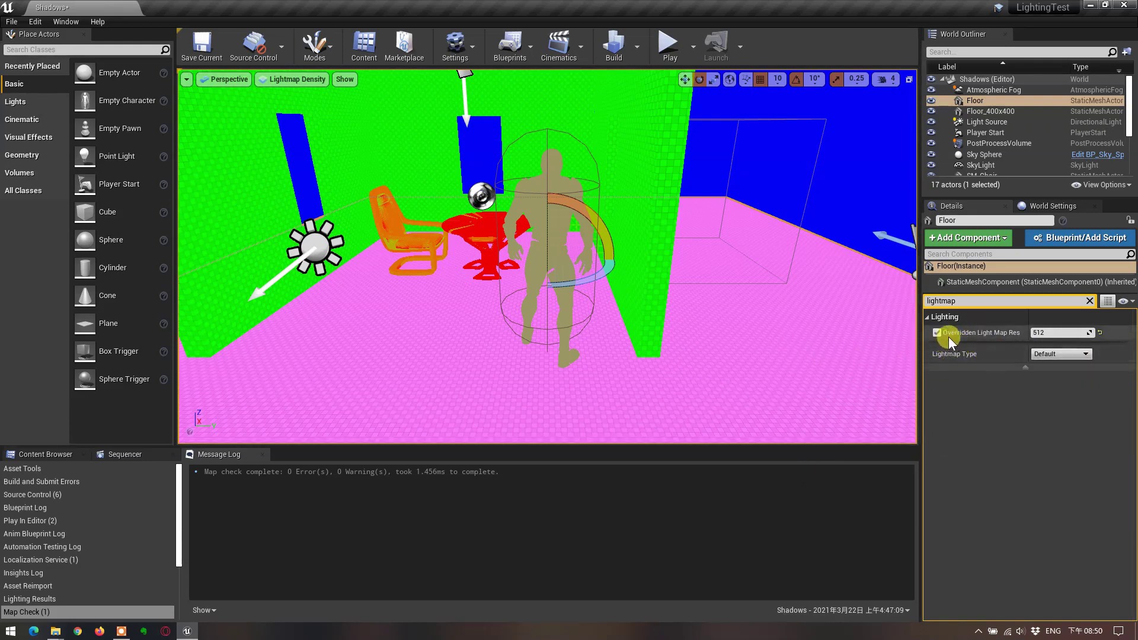
- Reset the floor's overridden light map resolution to 64 for a density comparison, and raise it to 256
{"action": "left_click", "coordinate": [1101, 334]}
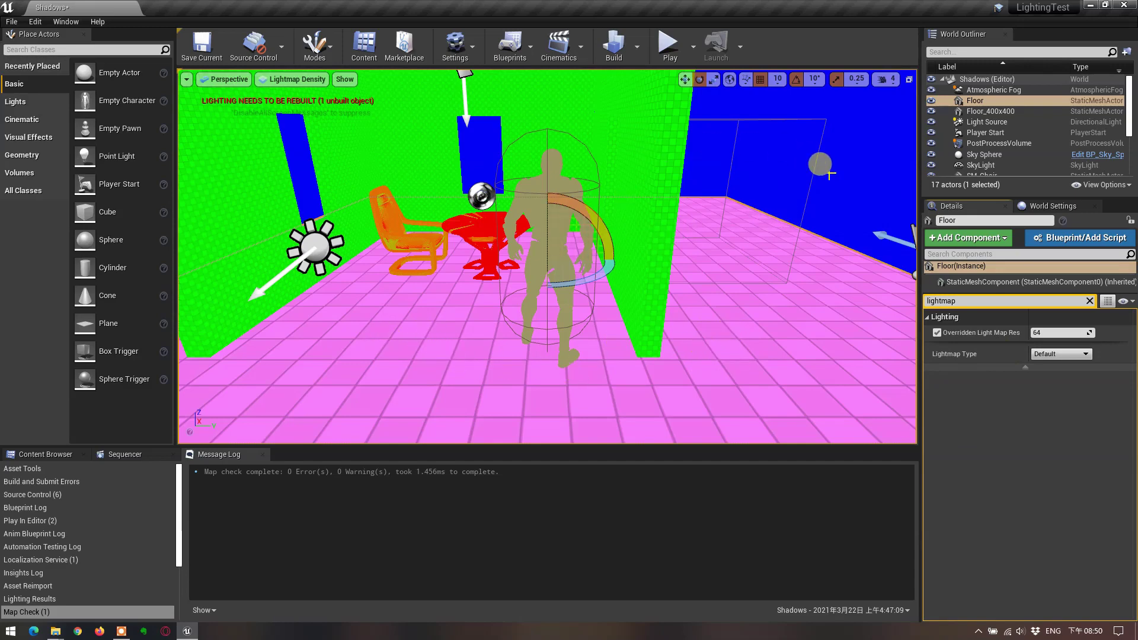
{"action": "key", "text": "Escape"}
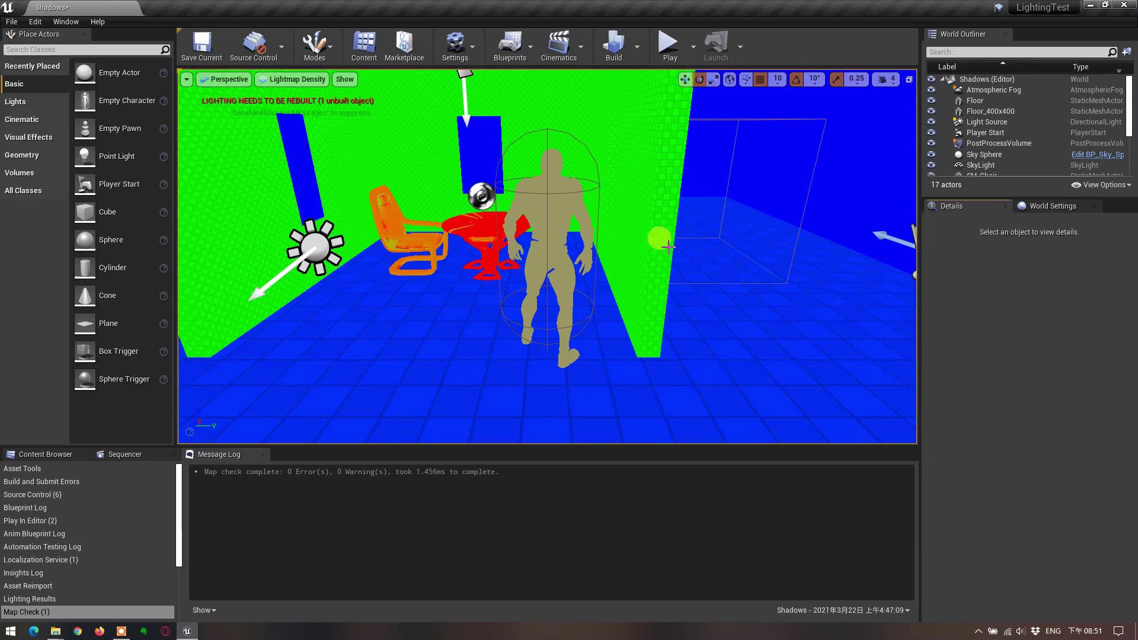
{"action": "left_click", "coordinate": [724, 361]}
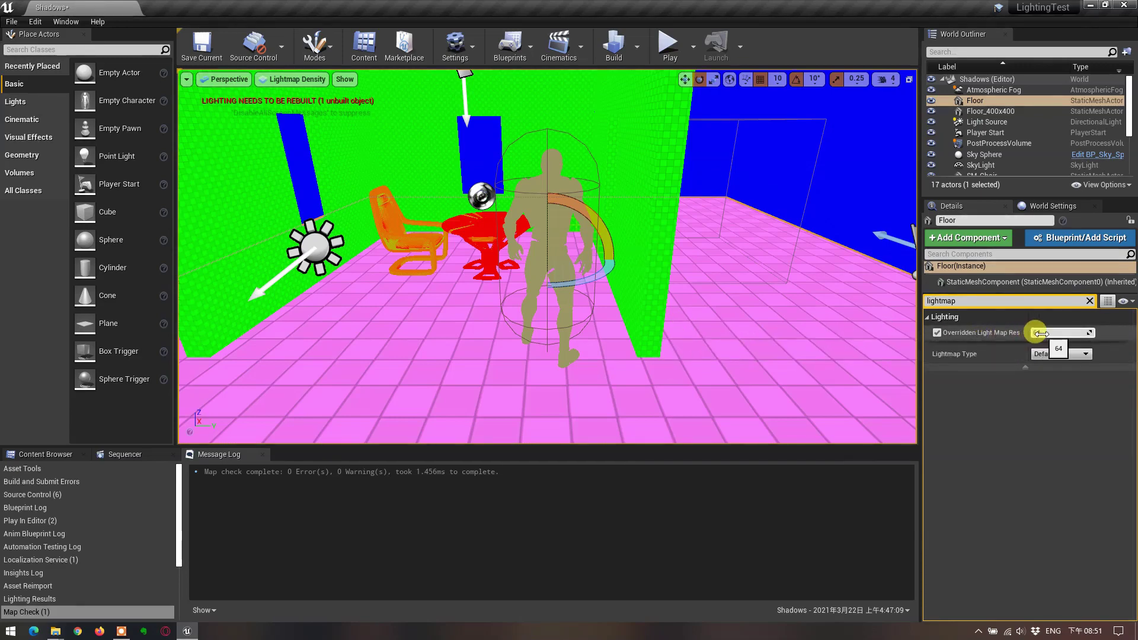
{"action": "left_click_drag", "start_coordinate": [1042, 333], "coordinate": [1135, 334]}
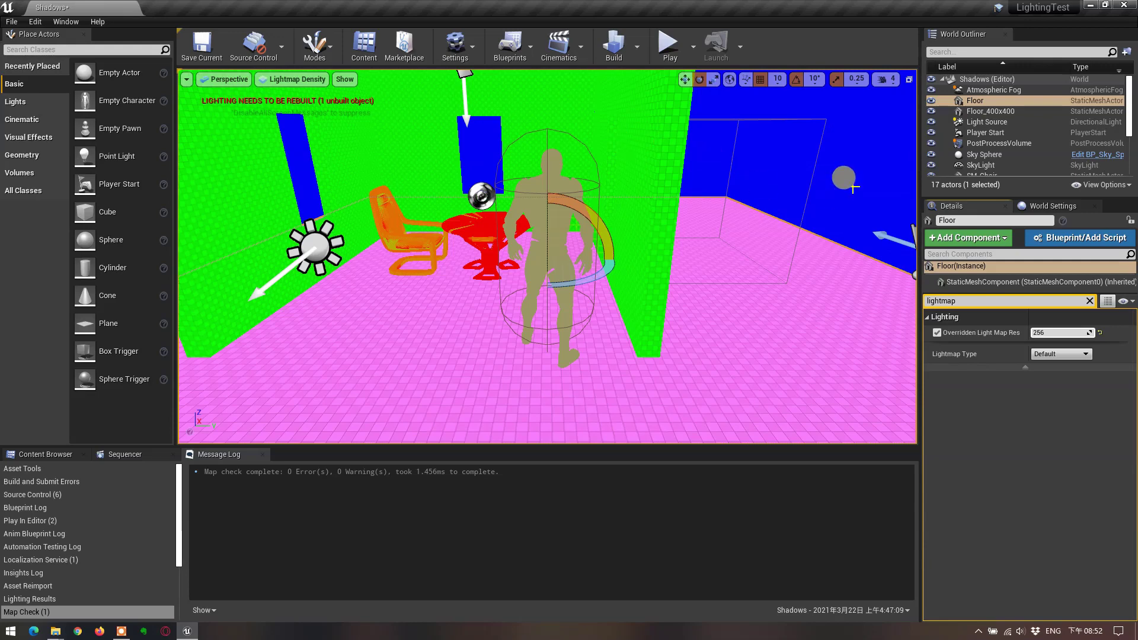
{"action": "key", "text": "Escape"}
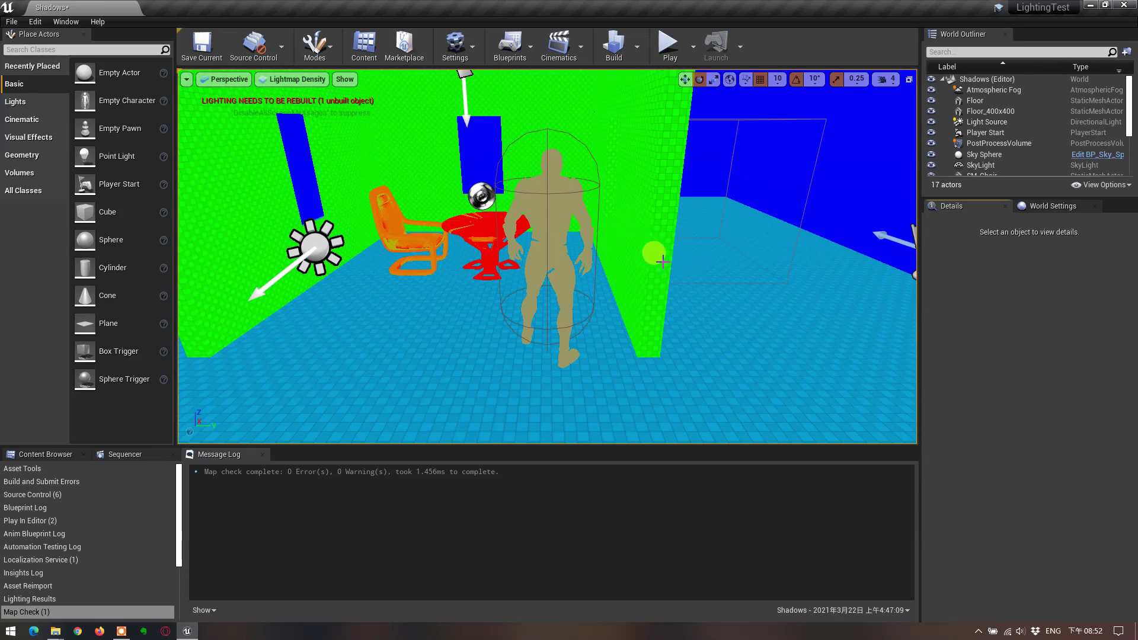
- Raise the floor's overridden light map resolution to 800 and deselect the floor to check its density color
{"action": "left_click", "coordinate": [713, 351]}
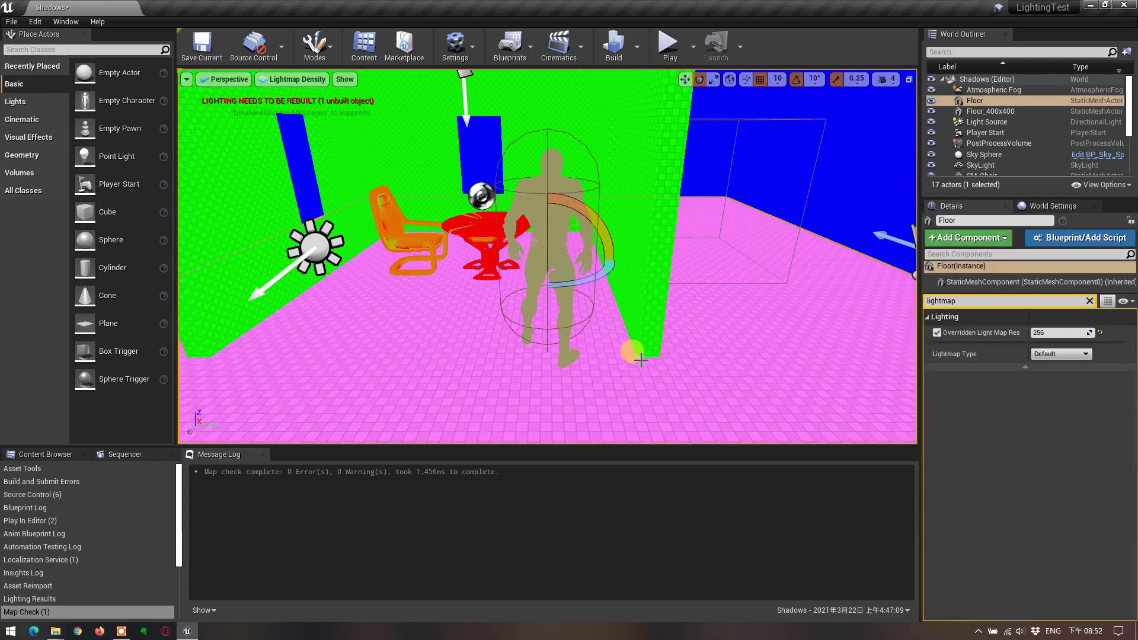
{"action": "left_click_drag", "start_coordinate": [1037, 335], "coordinate": [1094, 335]}
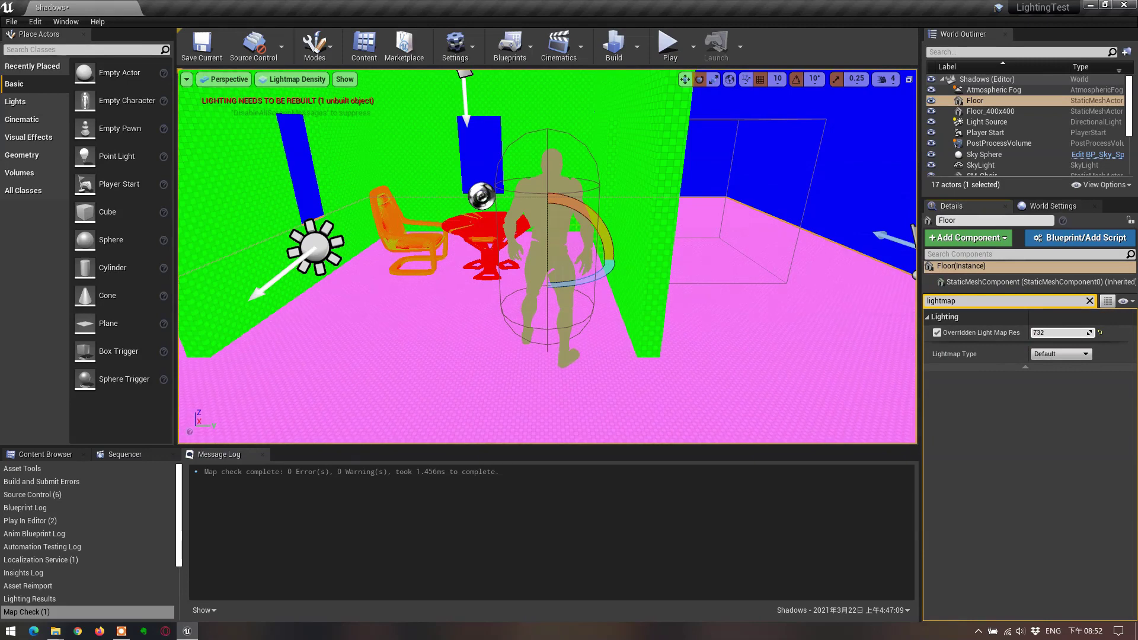
{"action": "left_click_drag", "start_coordinate": [1095, 336], "coordinate": [1041, 332]}
{"action": "key", "text": "Escape"}
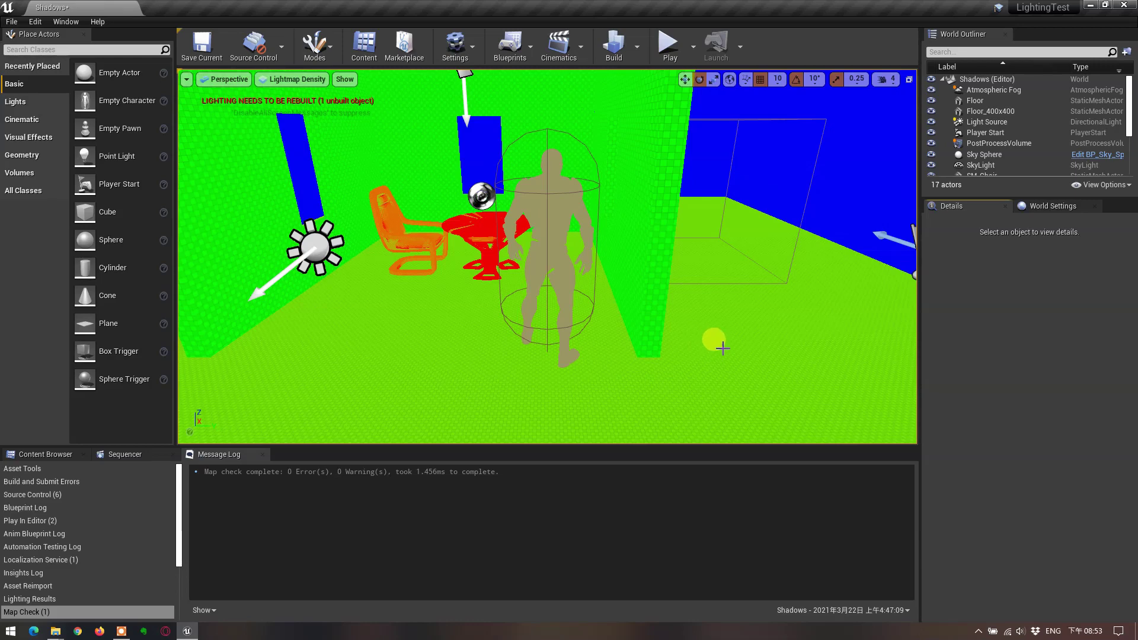
- Set the floor's overridden light map resolution to 1228 and deselect the floor to check its density color
{"action": "left_click", "coordinate": [718, 343]}
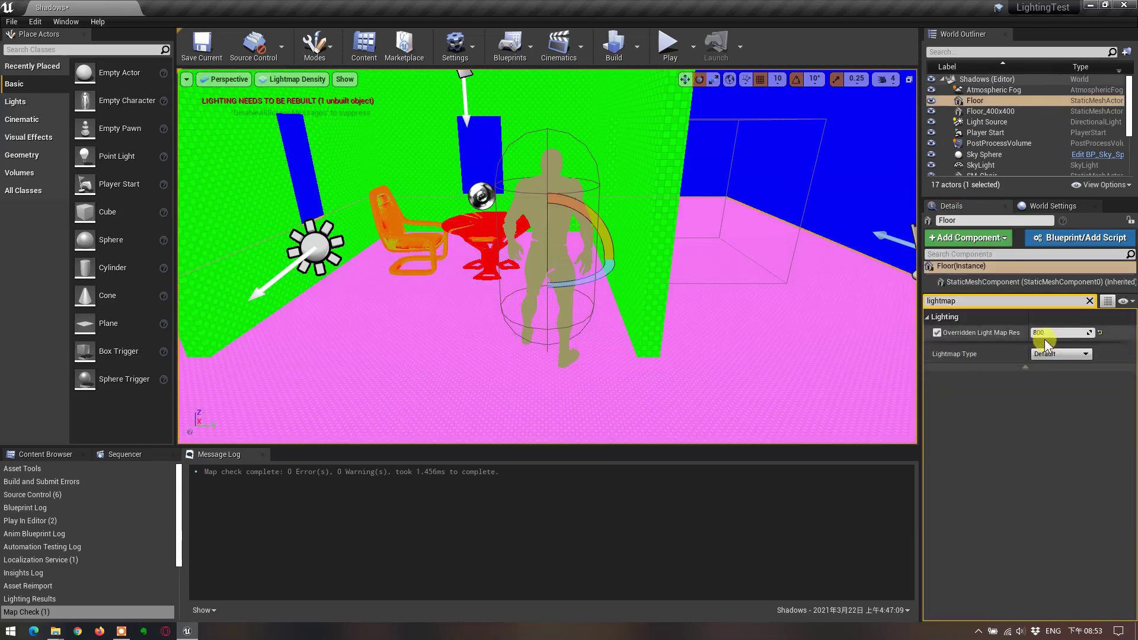
{"action": "left_click_drag", "start_coordinate": [1041, 333], "coordinate": [1043, 333]}
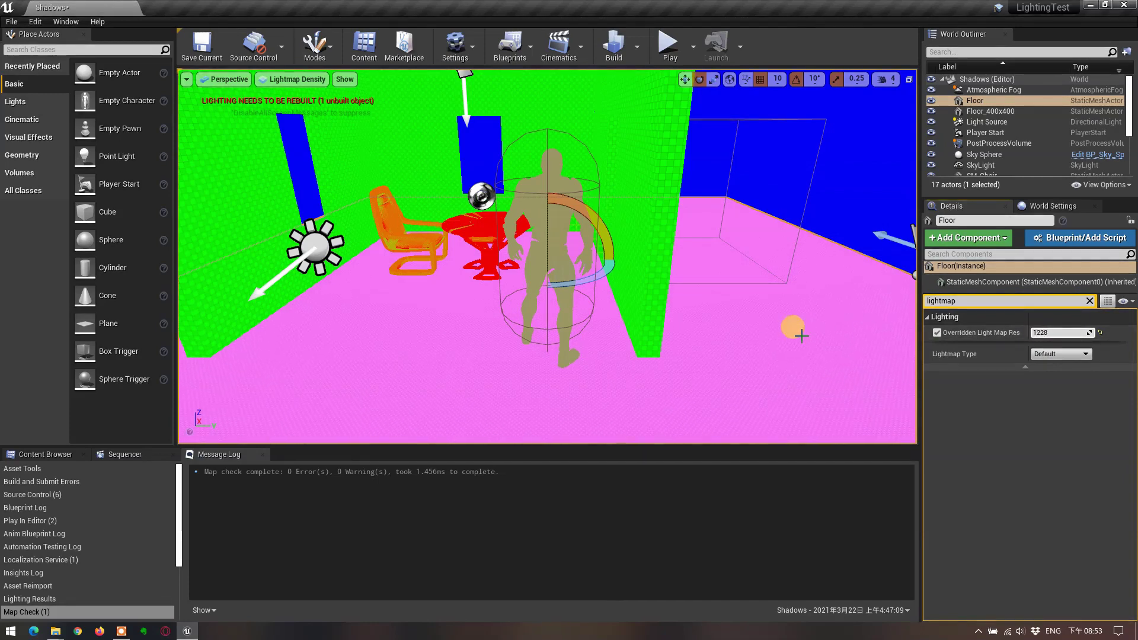
{"action": "left_click", "coordinate": [769, 338]}
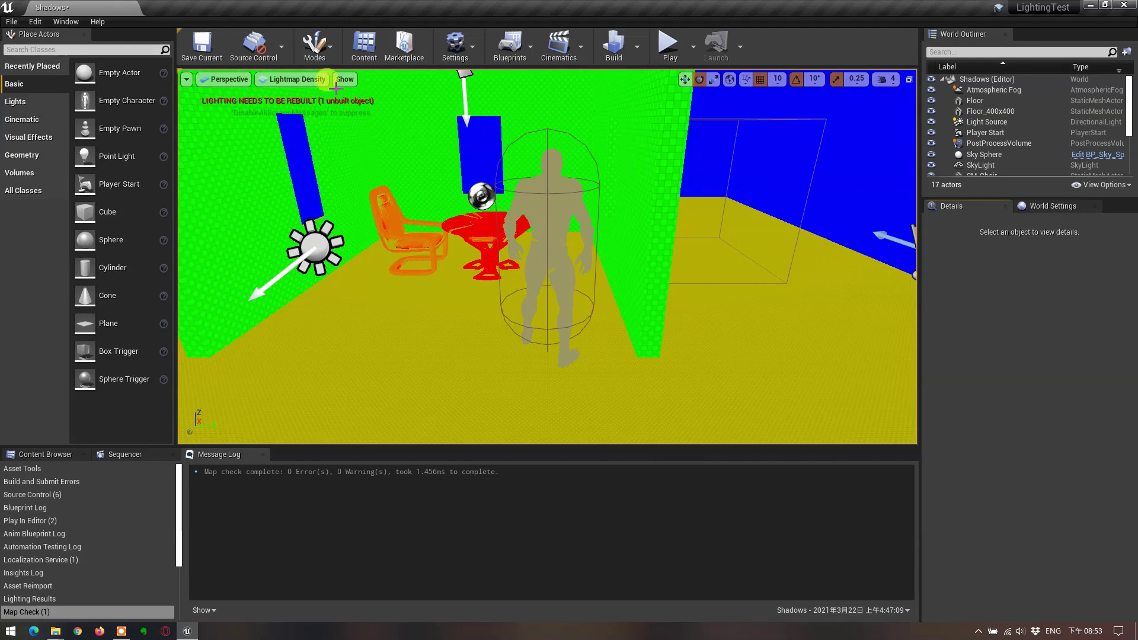
- Check the light map resolution of each window wall, ending with Wall_Window_400x301 selected
{"action": "left_click", "coordinate": [645, 136]}
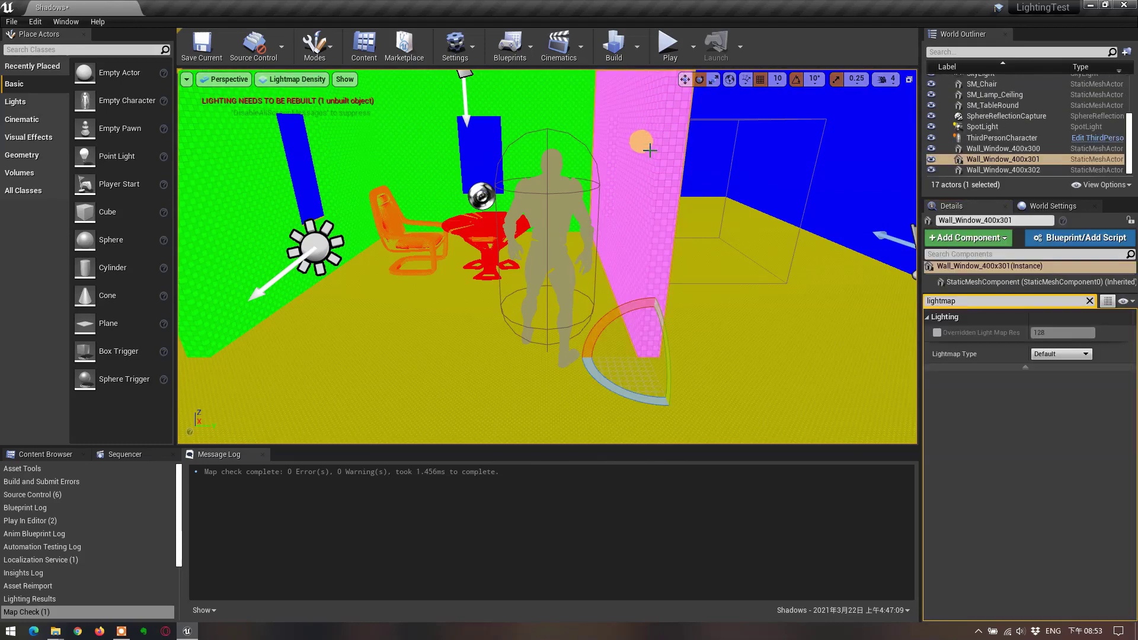
{"action": "left_click", "coordinate": [445, 108]}
{"action": "left_click", "coordinate": [243, 167]}
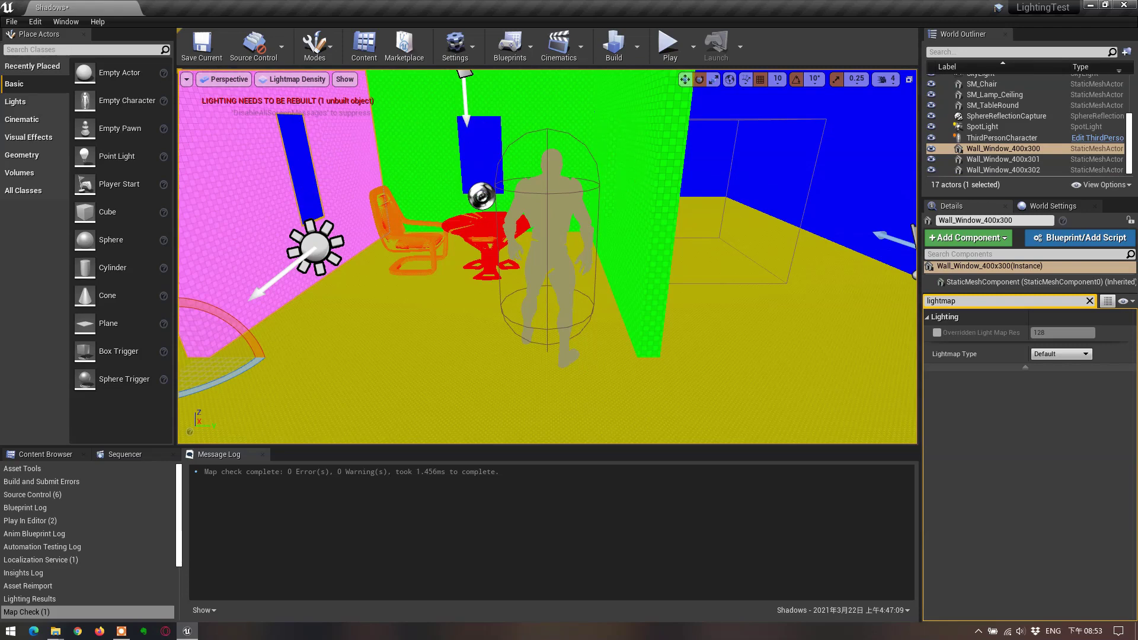
{"action": "left_click", "coordinate": [632, 132]}
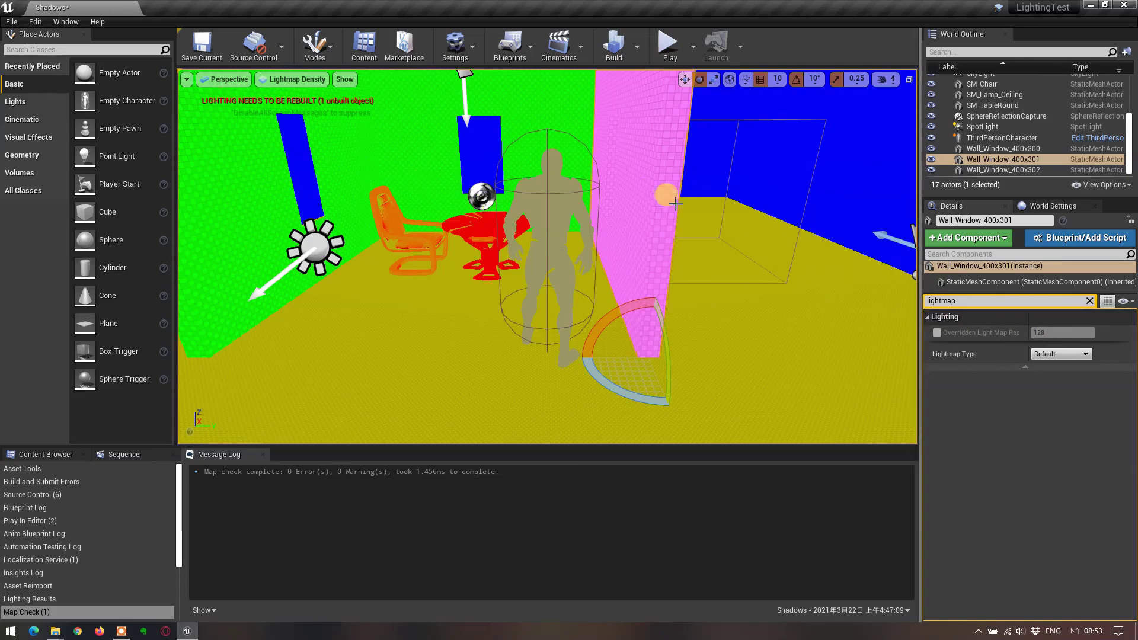
- Clear the details filter and open the selected wall's source mesh, Wall_Window_400x300, from the StarterContent Architecture folder for editing
{"action": "left_click", "coordinate": [1089, 301]}
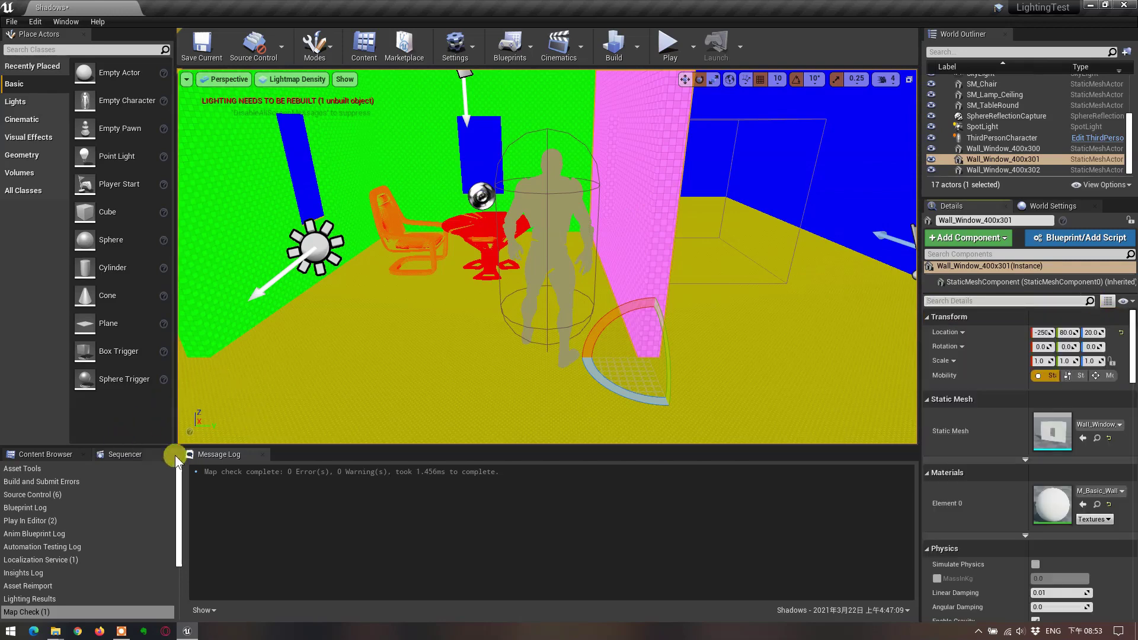
{"action": "left_click", "coordinate": [48, 455]}
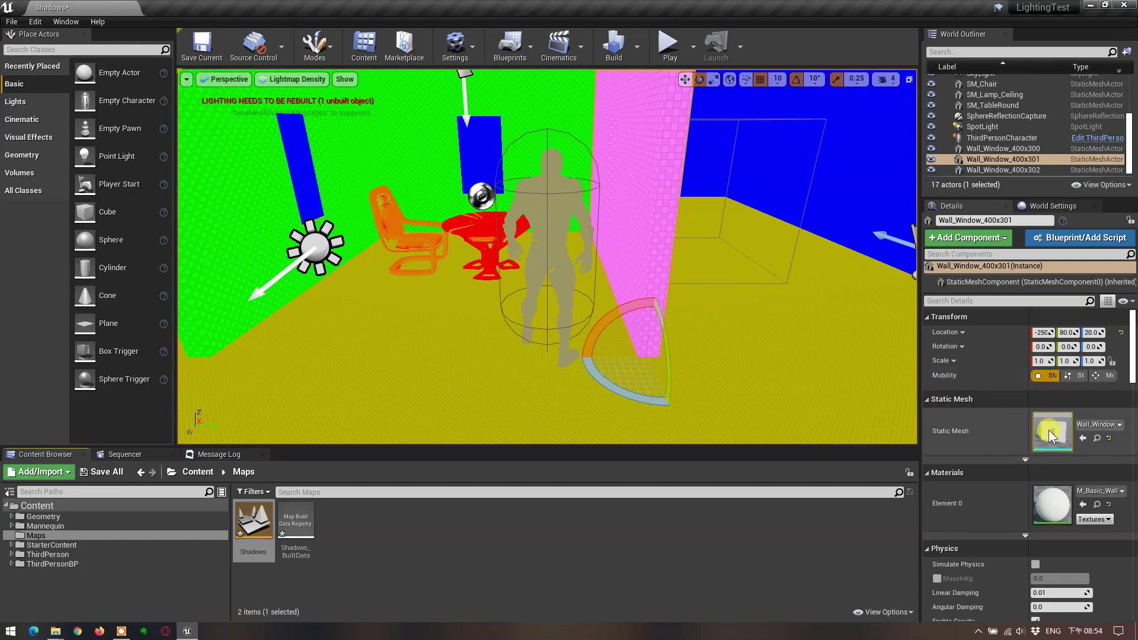
{"action": "left_click", "coordinate": [1099, 436]}
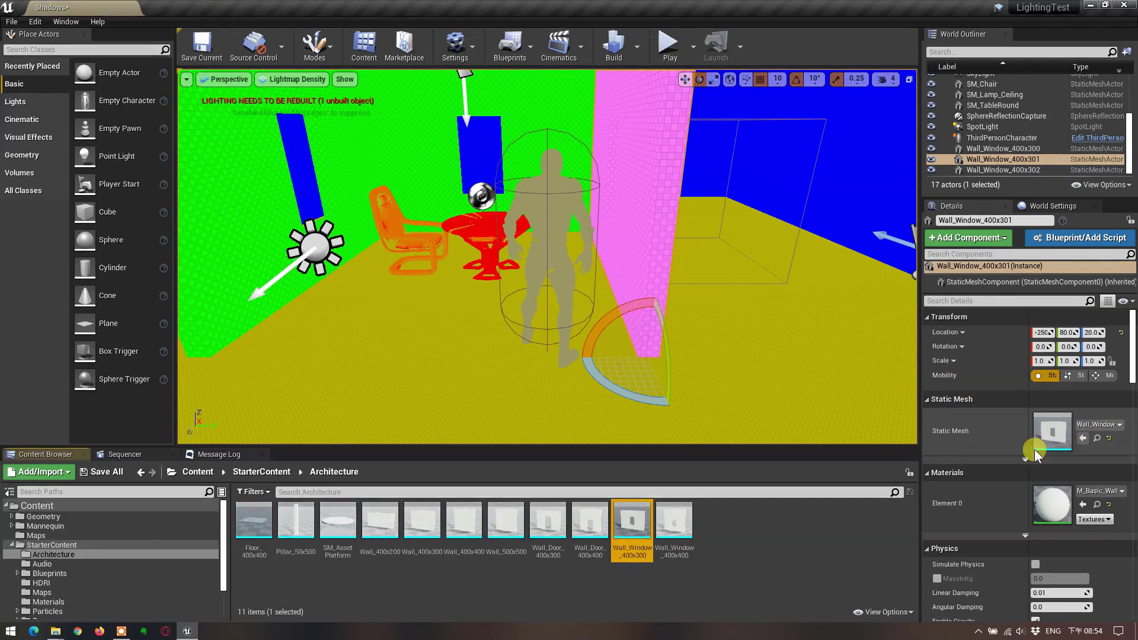
{"action": "double_click", "coordinate": [638, 521]}
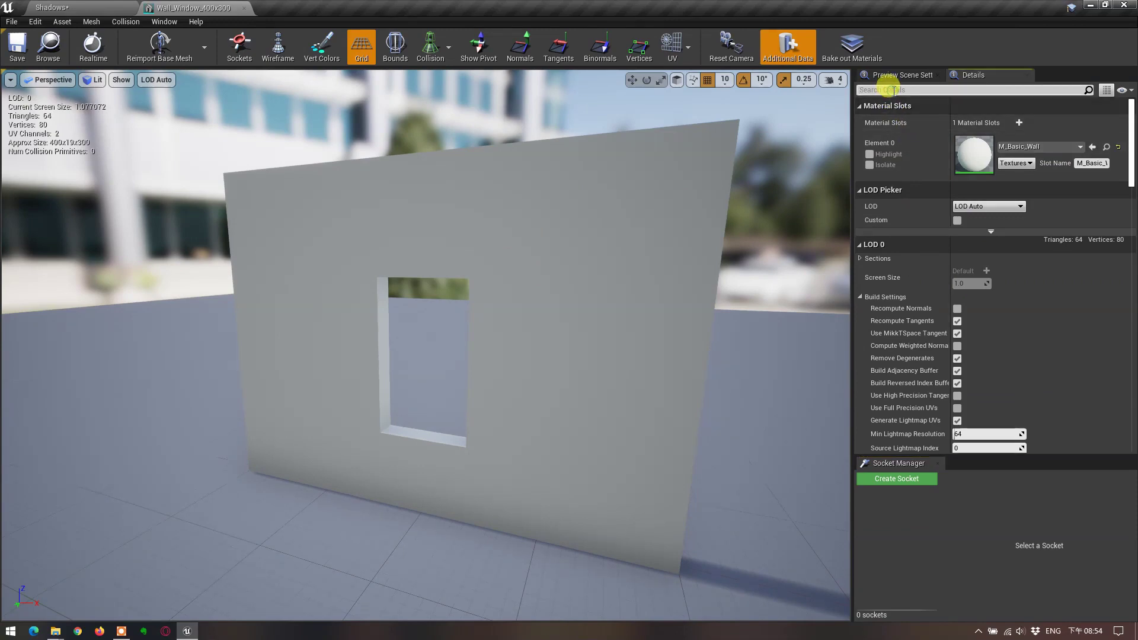
- Filter the mesh's details by "lightmap" and set its Light Map Resolution to 400
{"action": "type", "text": "lightmap"}
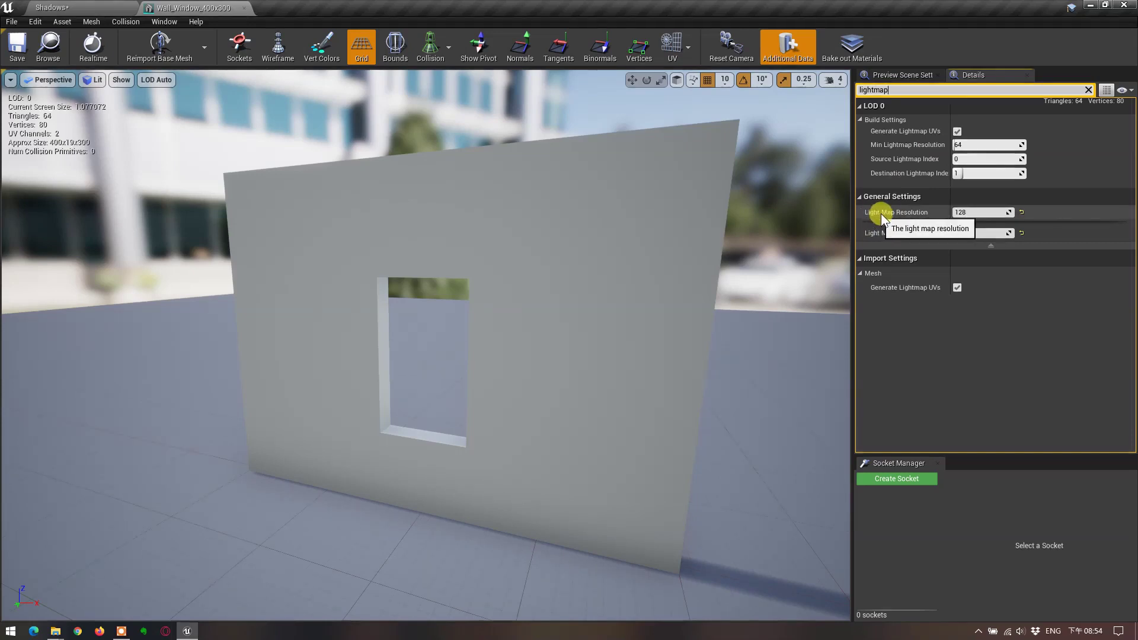
{"action": "left_click", "coordinate": [960, 212]}
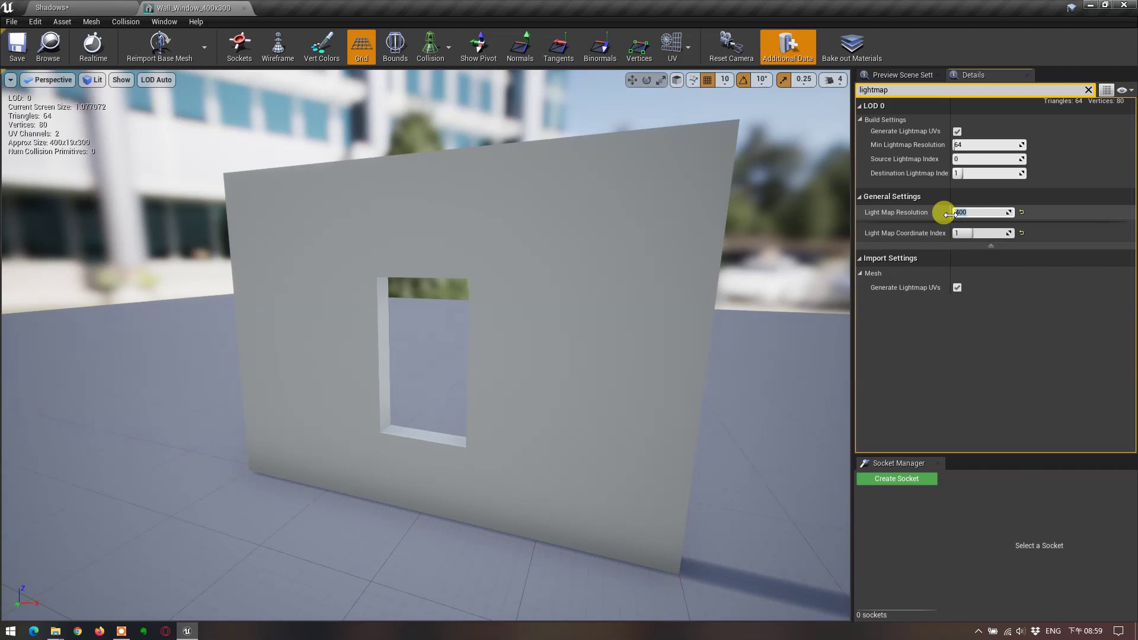
- Save the Wall_Window_400x300 mesh, return to the Shadows level and deselect the wall to check its density color
{"action": "left_click", "coordinate": [19, 53]}
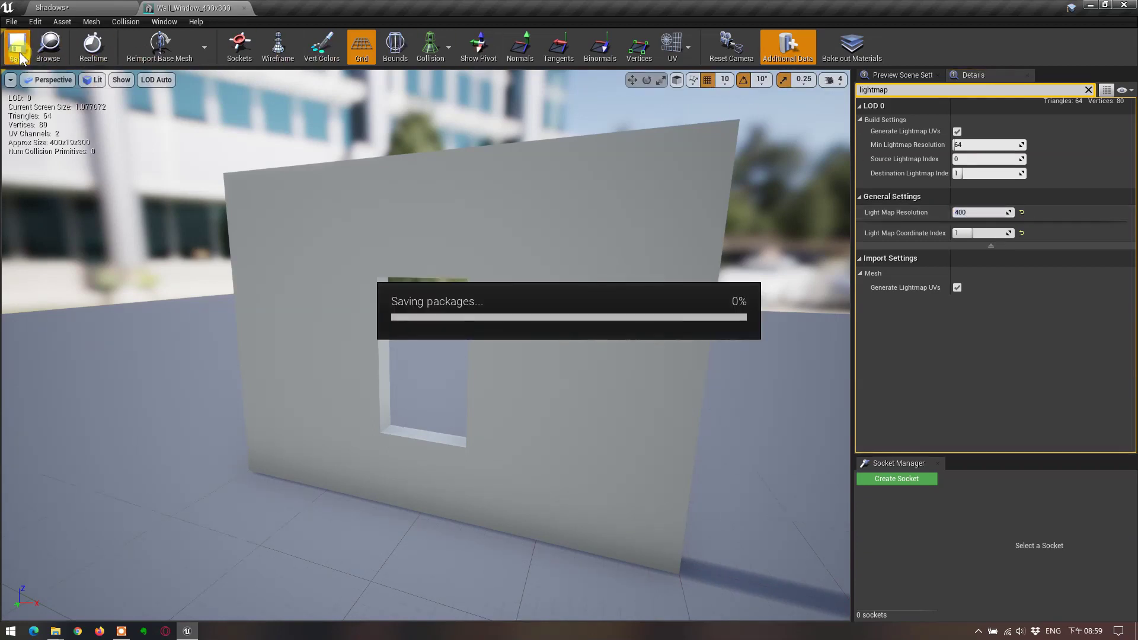
{"action": "left_click", "coordinate": [83, 8]}
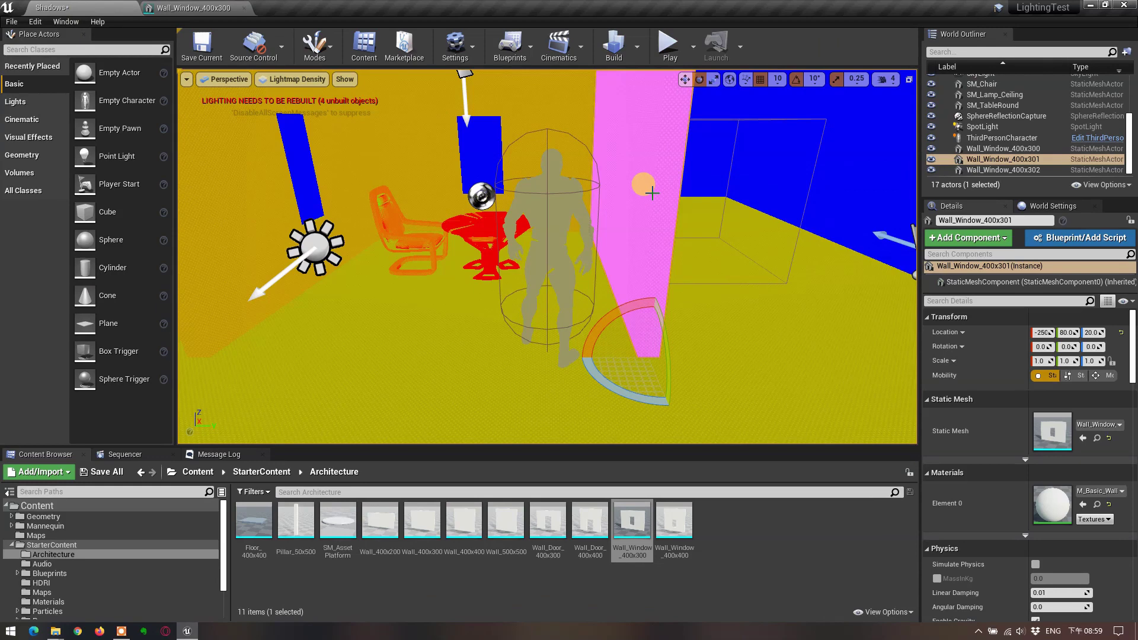
{"action": "key", "text": "Escape"}
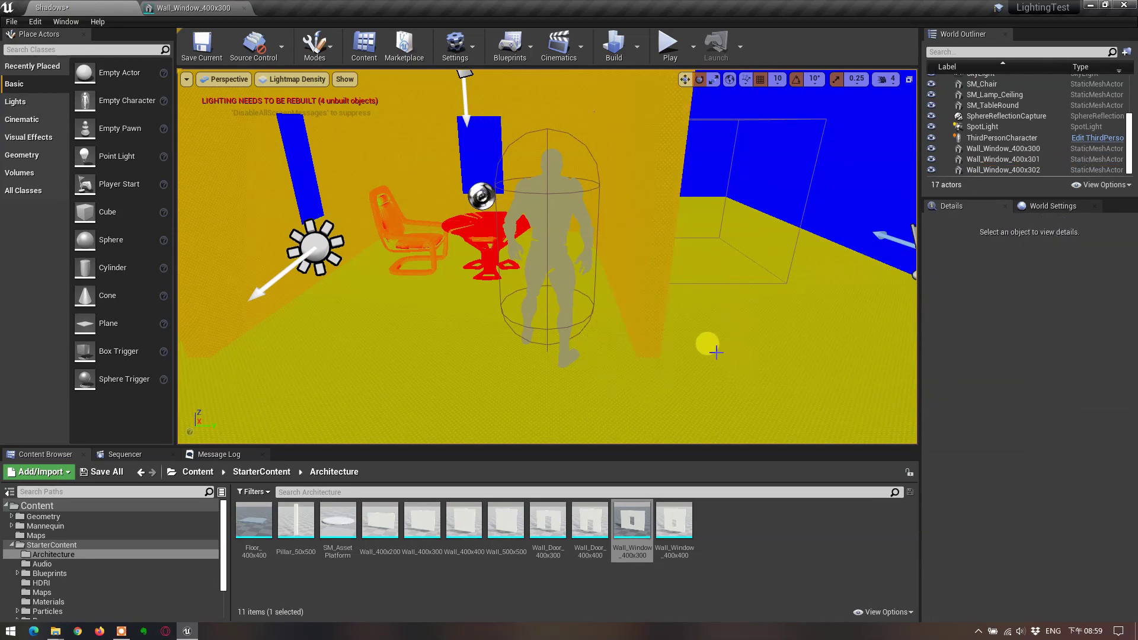
- Switch the viewport from Lightmap Density to Lit view mode and build the level's lighting
{"action": "left_click", "coordinate": [279, 79]}
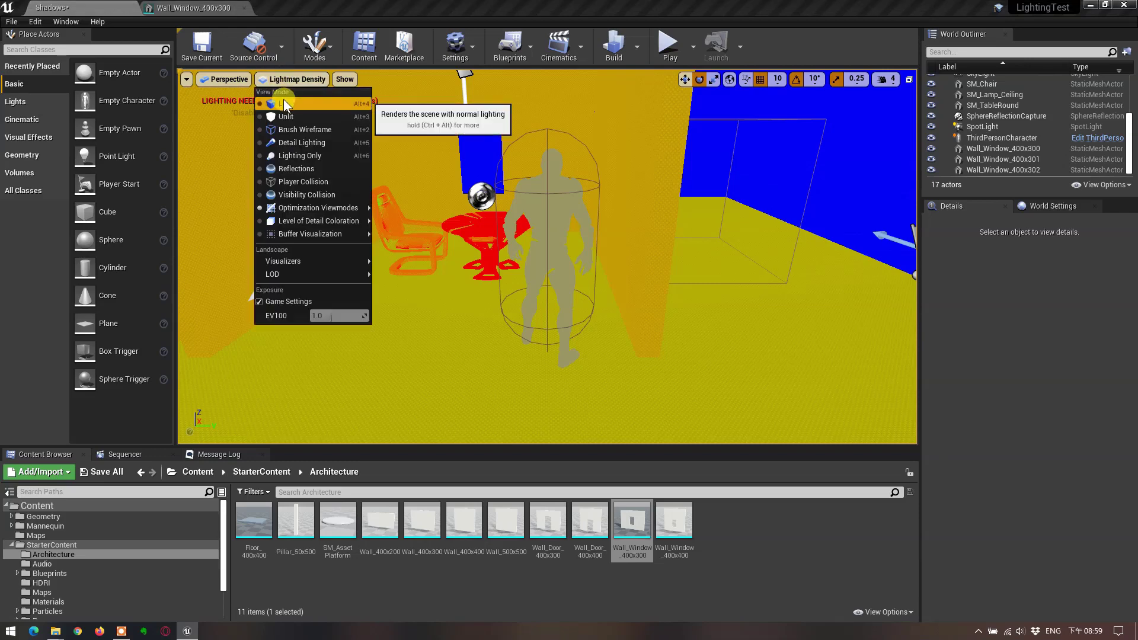
{"action": "left_click", "coordinate": [283, 102]}
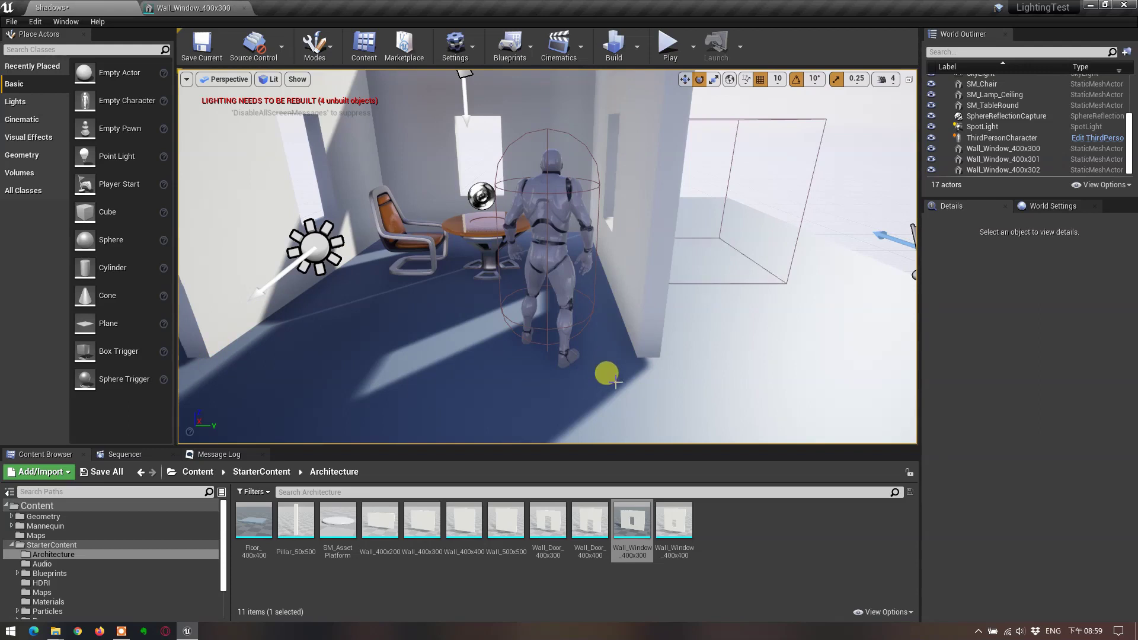
{"action": "left_click", "coordinate": [614, 52]}
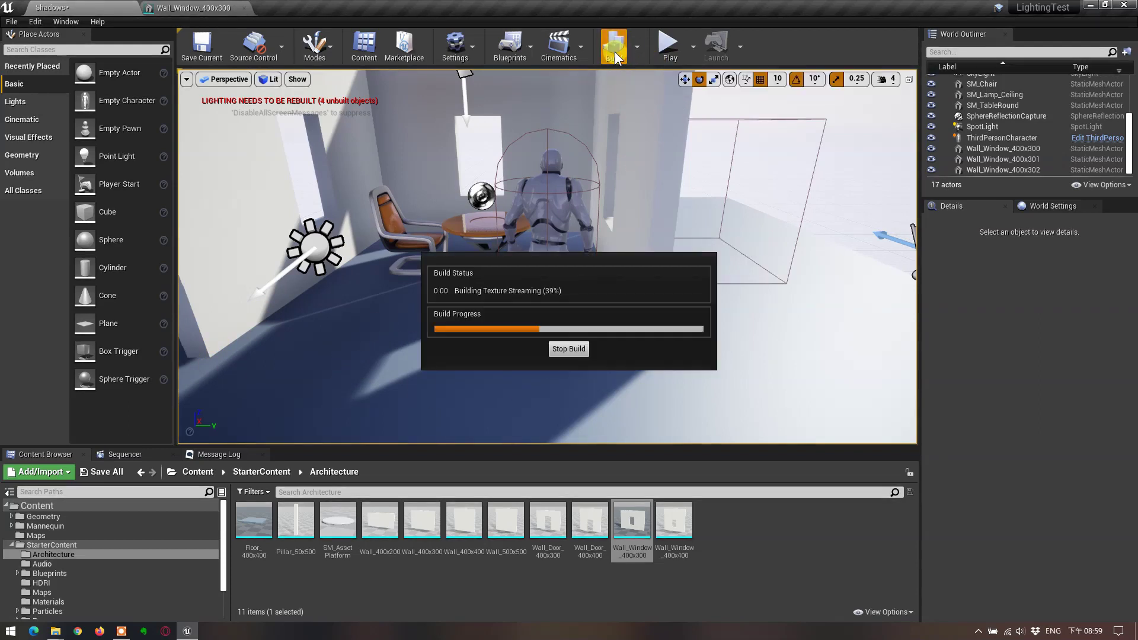